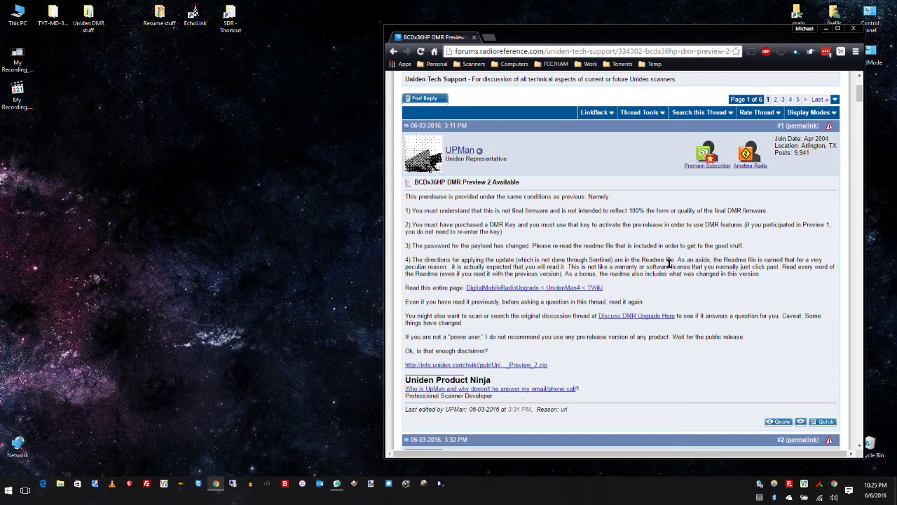
Step: Download the BCDx36HP DMR Preview 2 zip from the forum post and copy its two files to the desktop
click(510, 366)
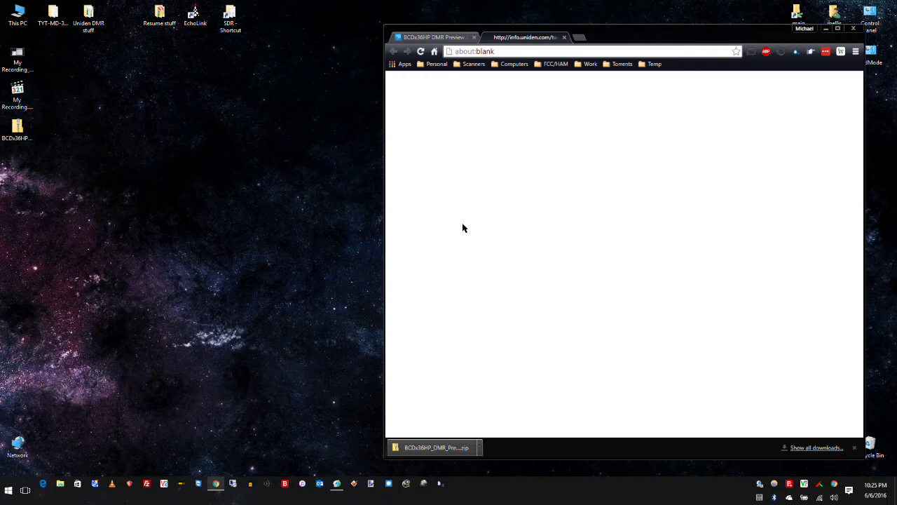
double_click(18, 130)
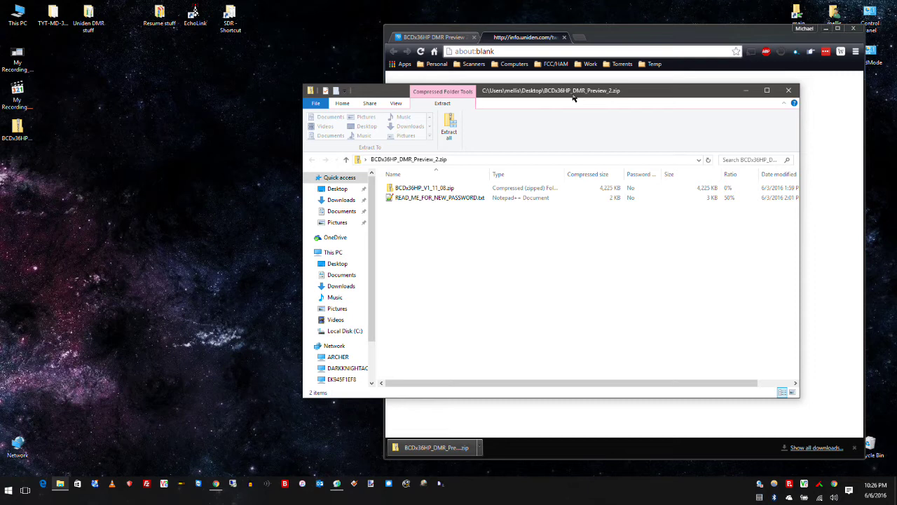
drag(448, 207, 195, 182)
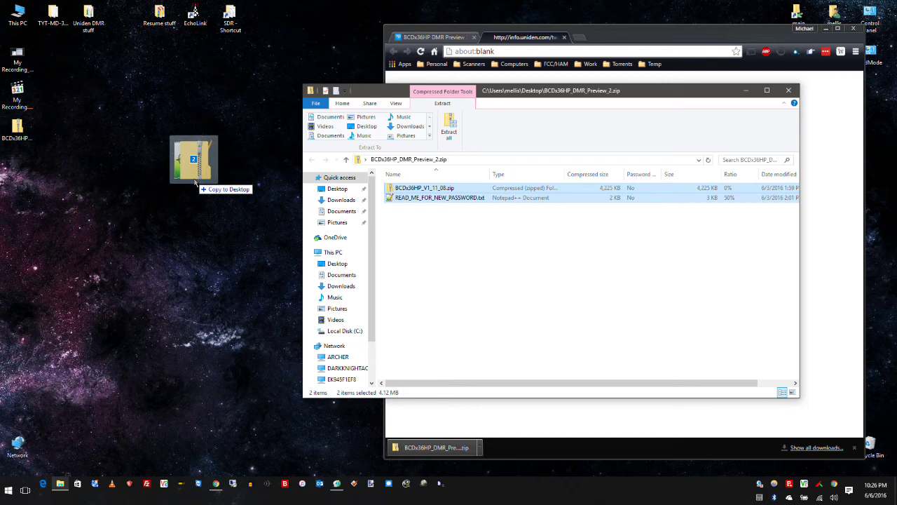
drag(196, 181, 194, 181)
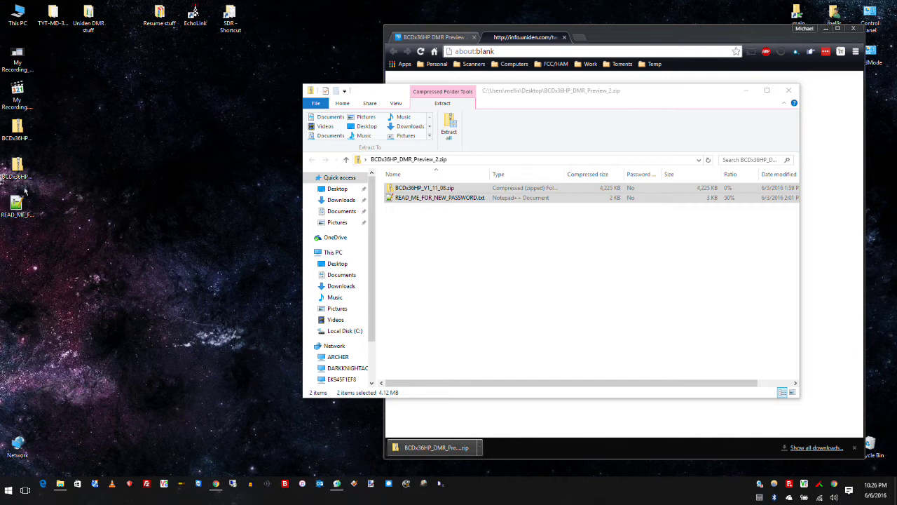
click(788, 91)
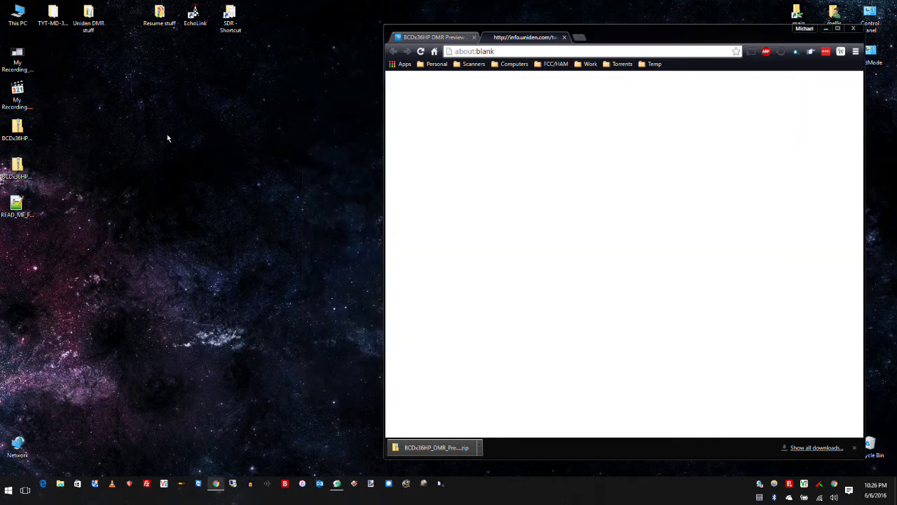
Step: Open READ_ME_FOR_NEW_PASSWORD.txt from the desktop to read the update and password instructions
double_click(18, 208)
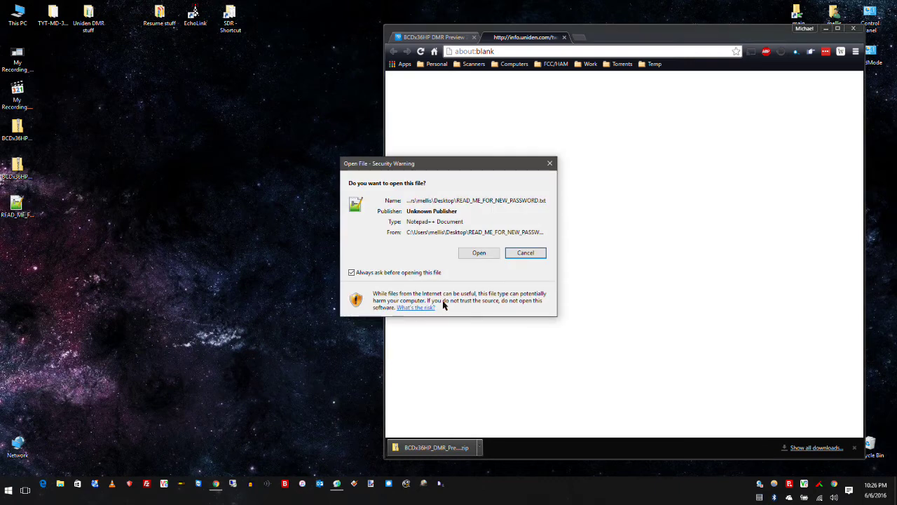
click(480, 255)
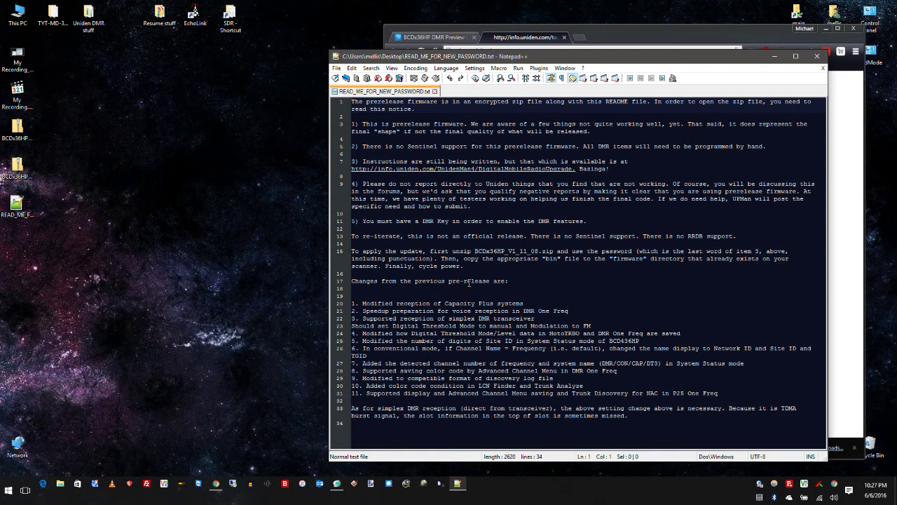
Step: Extract both BIN files from BCDx36HP_V1_11_08.zip to the desktop, entering the archive password, and set them apart from the other icons
click(21, 167)
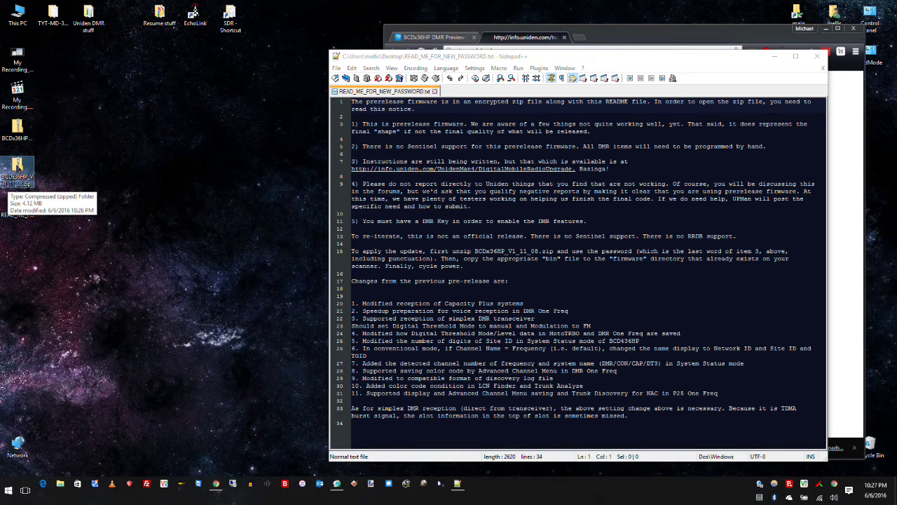
double_click(17, 168)
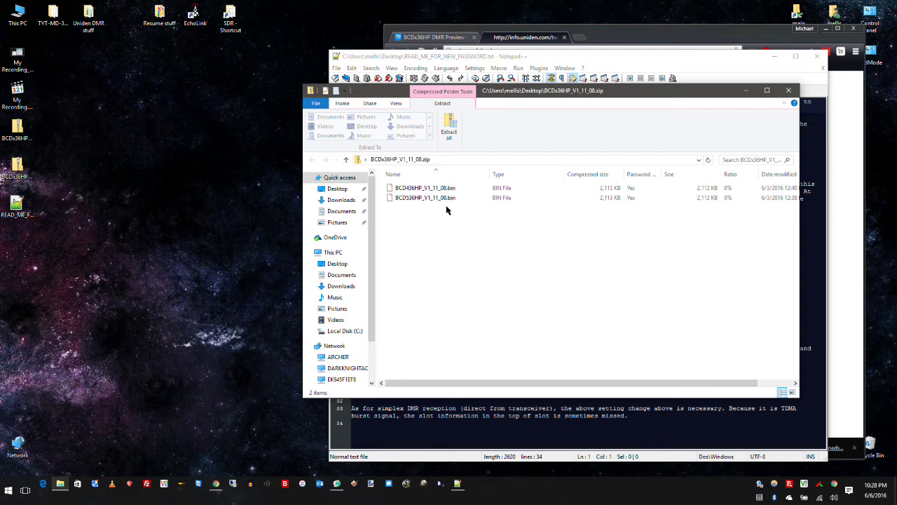
drag(446, 210, 189, 197)
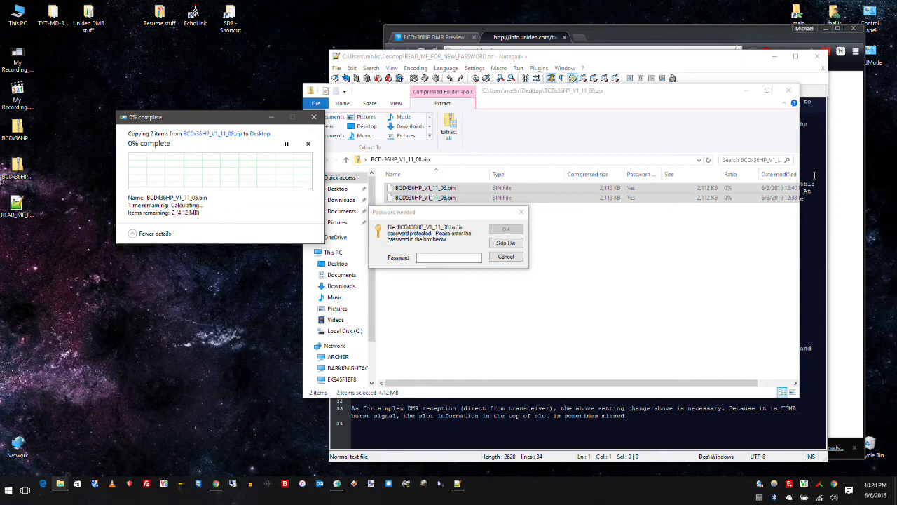
click(436, 258)
text(unide)
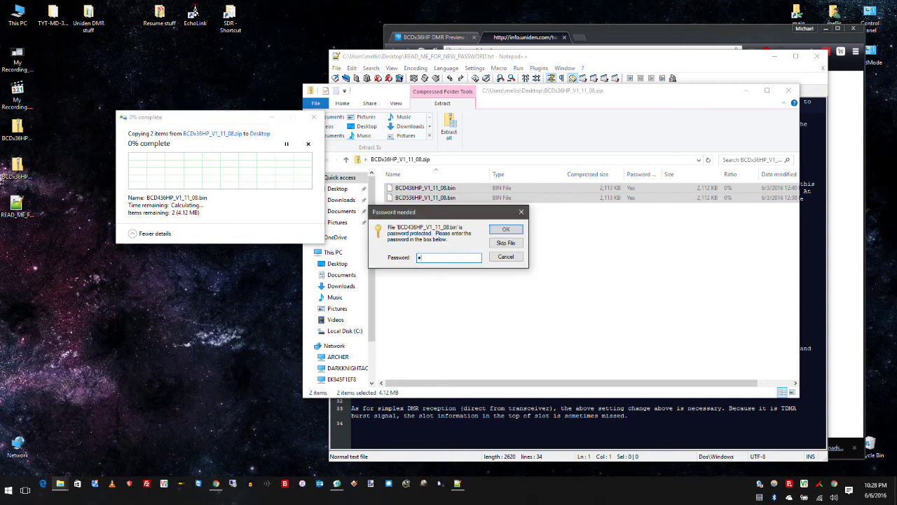
text(n1)
click(520, 233)
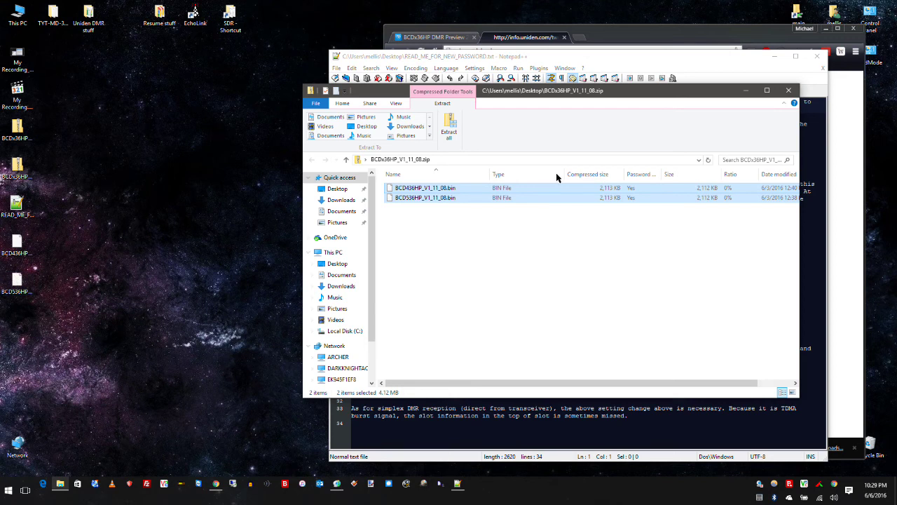
click(791, 92)
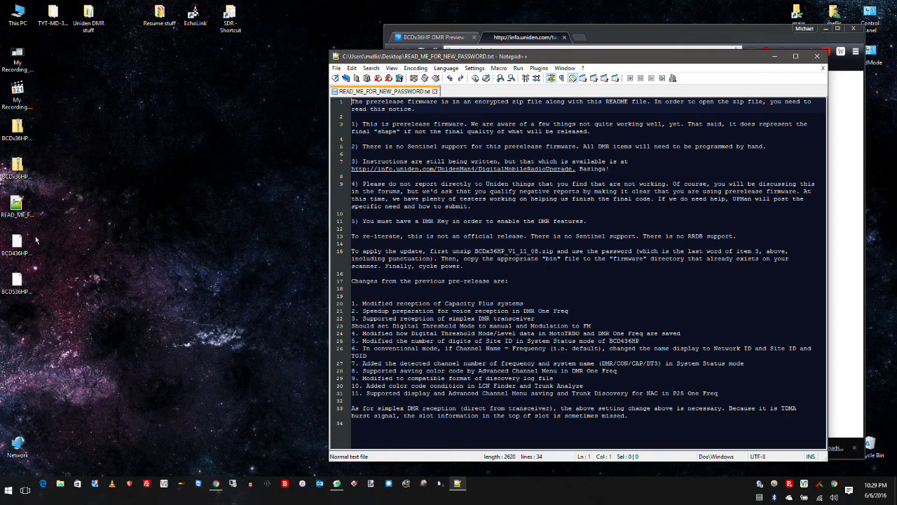
drag(35, 301, 249, 125)
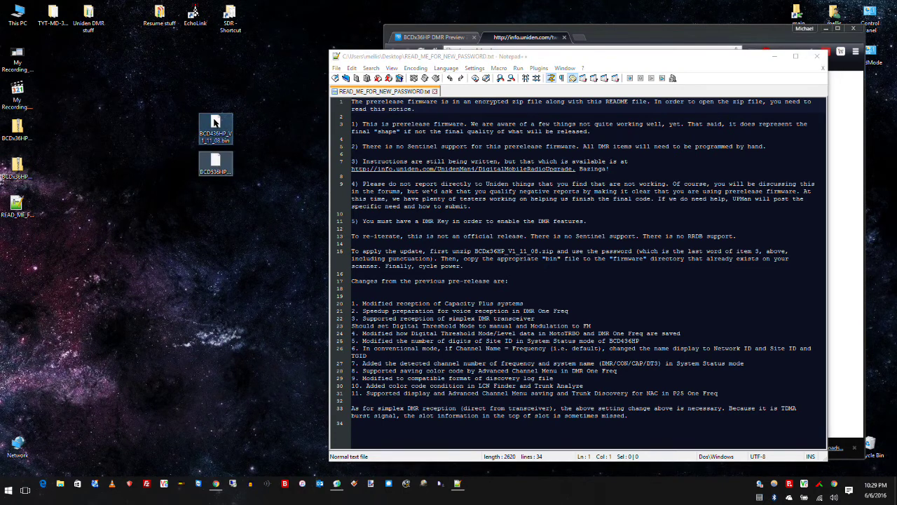
click(260, 120)
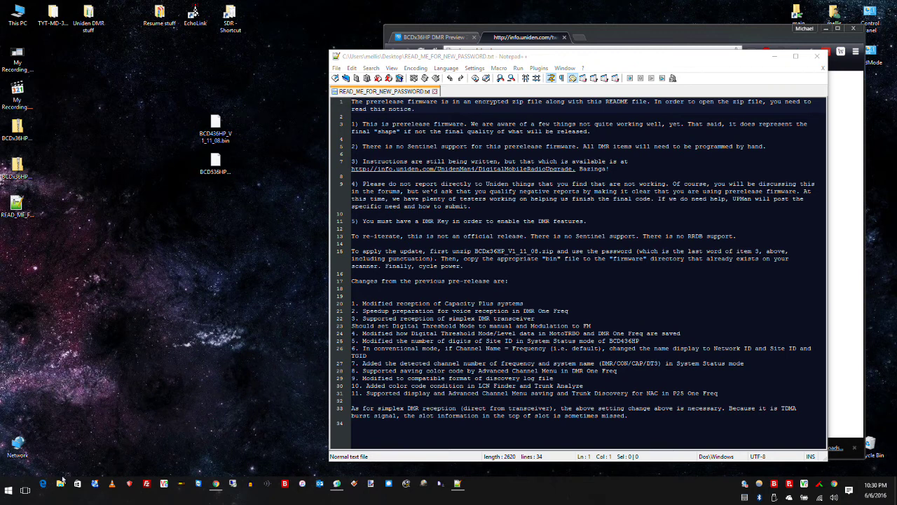
Step: Open the firmware folder inside BCDx36HP on the scanner's card, drive D:
double_click(17, 12)
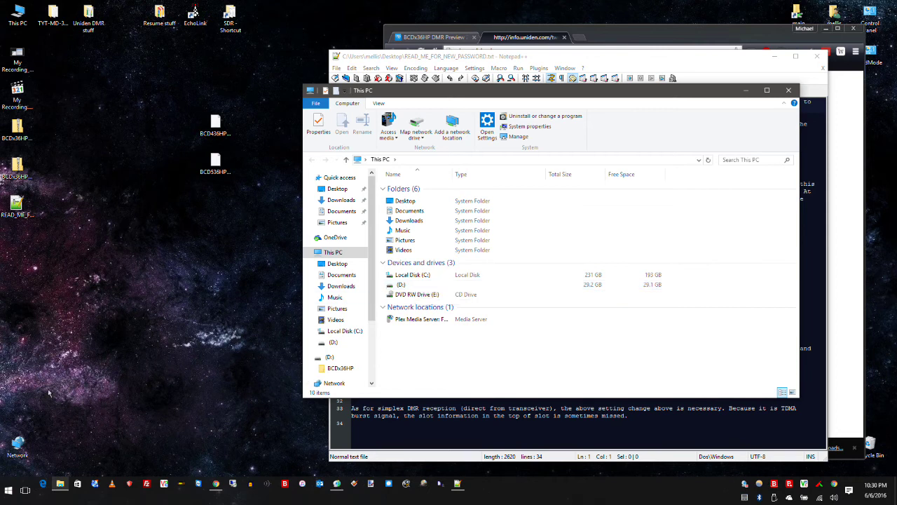
double_click(400, 286)
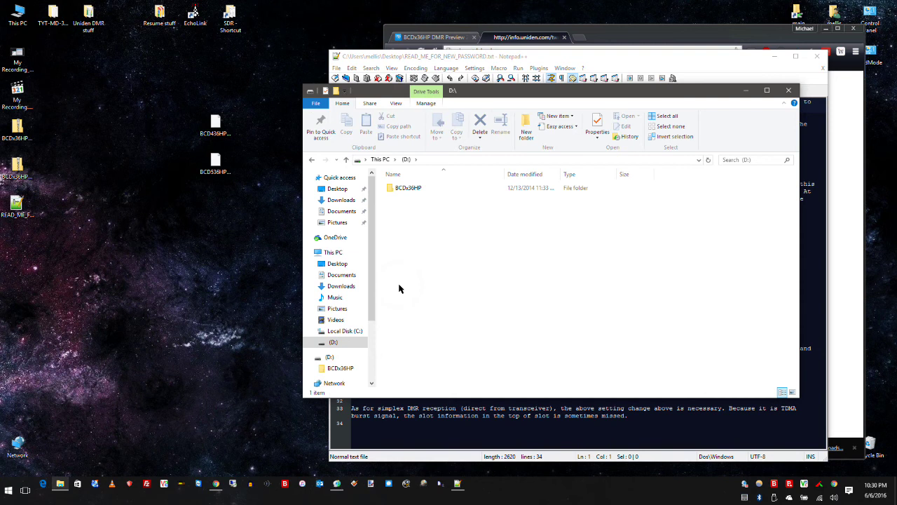
double_click(407, 189)
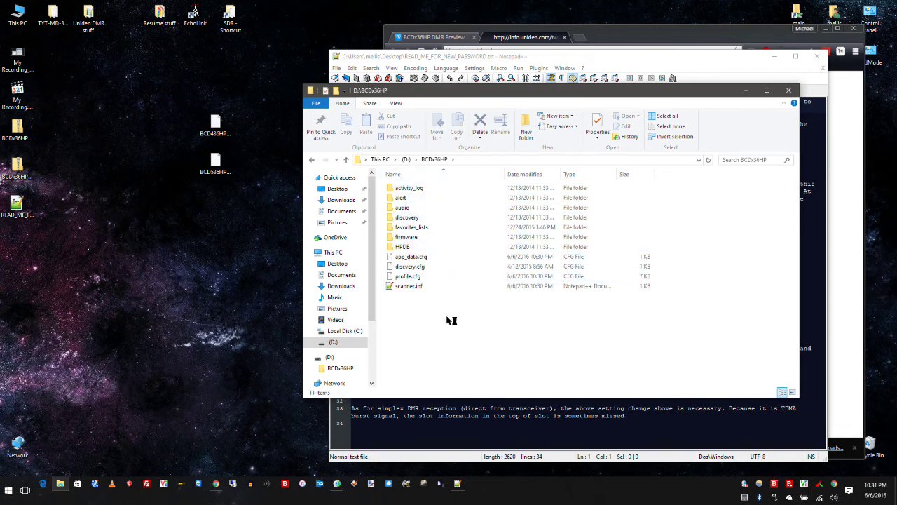
click(407, 237)
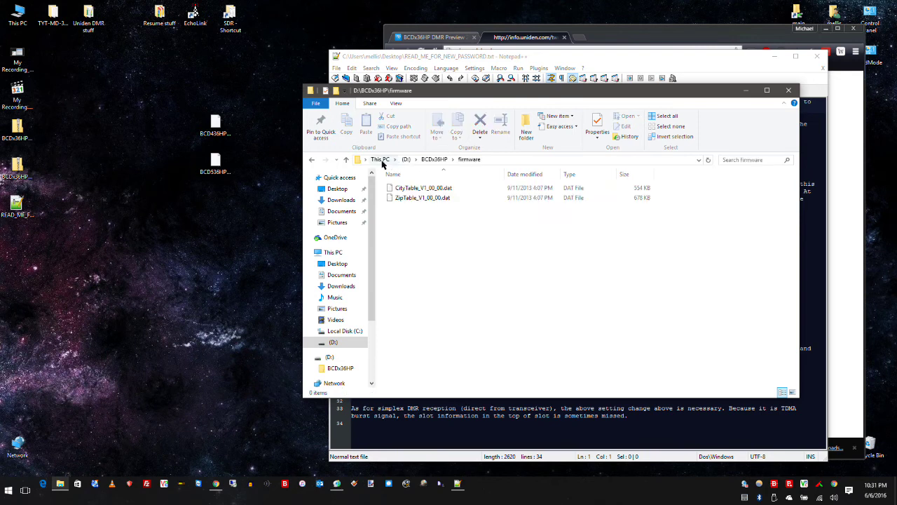
Step: Return to This PC and view the total size and free space of drive D:
click(380, 159)
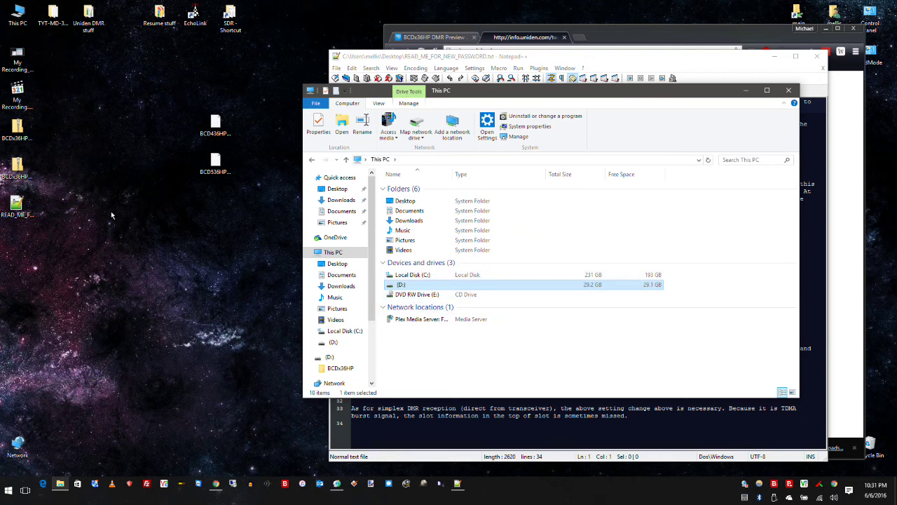
mouse_move(62, 485)
click(62, 484)
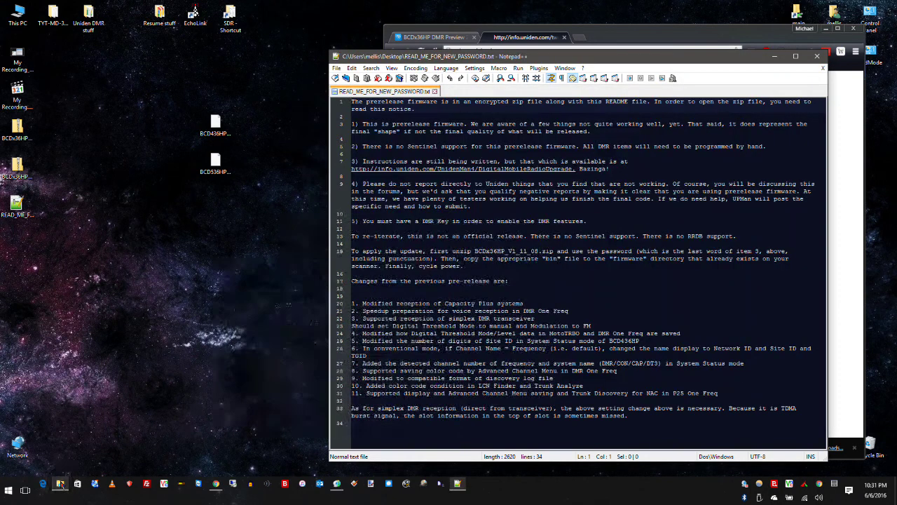
click(62, 483)
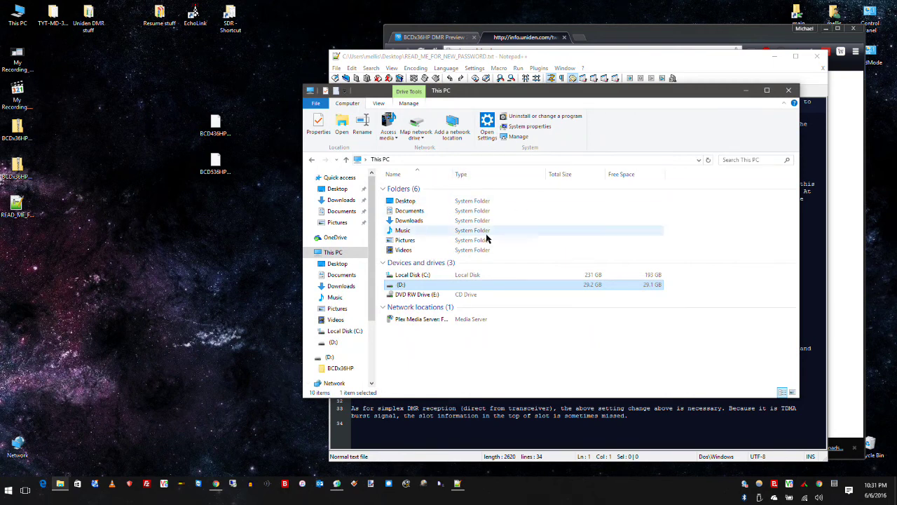
click(334, 253)
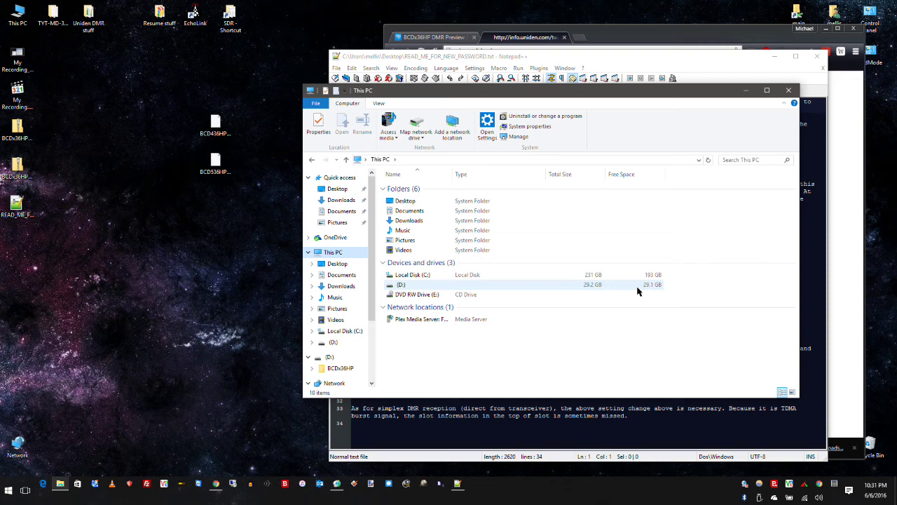
Step: Go back into the BCDx36HP firmware folder on drive D:
double_click(398, 286)
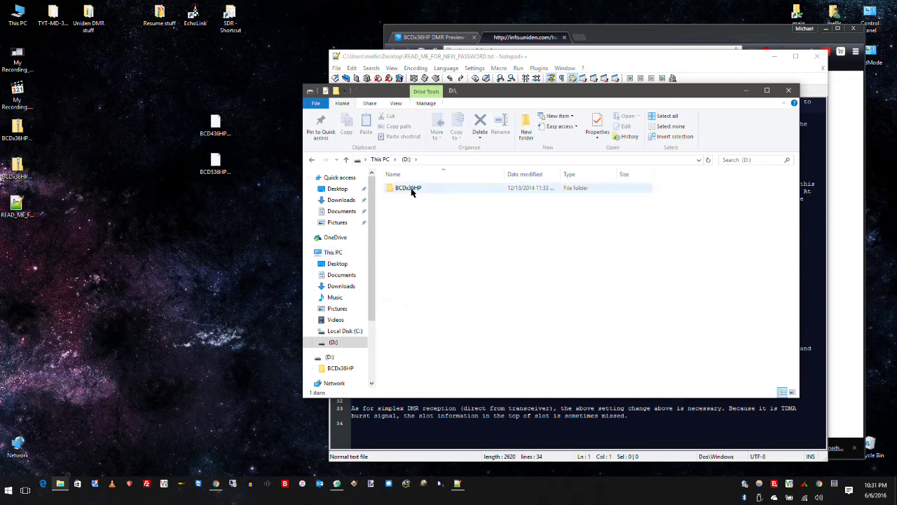
double_click(411, 188)
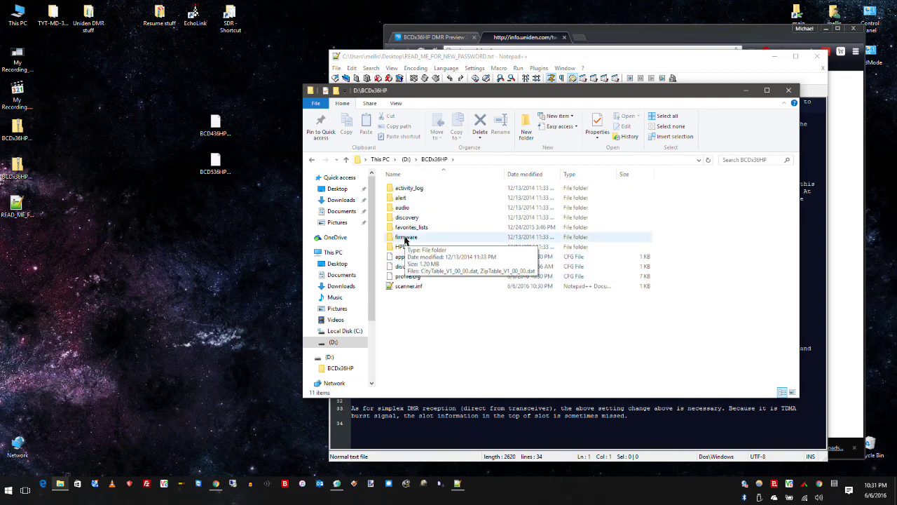
double_click(405, 238)
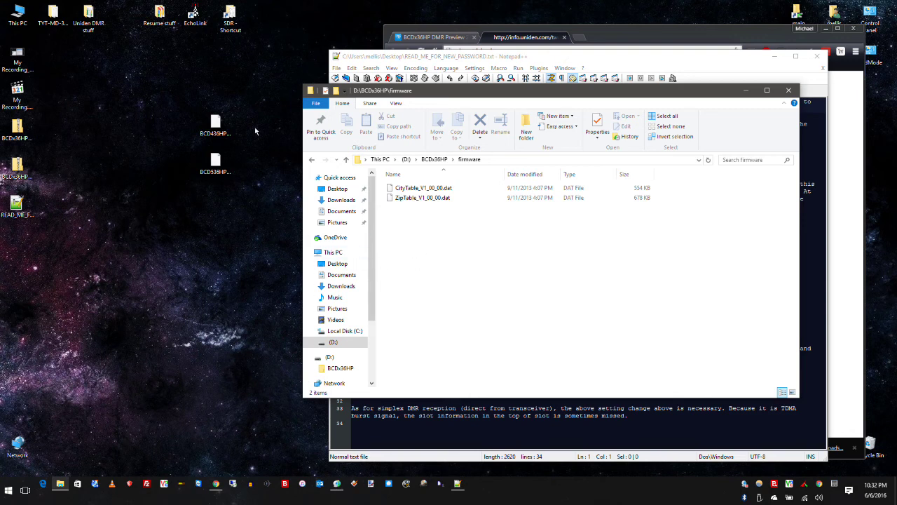
Step: Move the BCD436HP and BCD536HP BIN files on the desktop closer to the firmware folder window
drag(222, 124, 243, 124)
drag(222, 163, 250, 169)
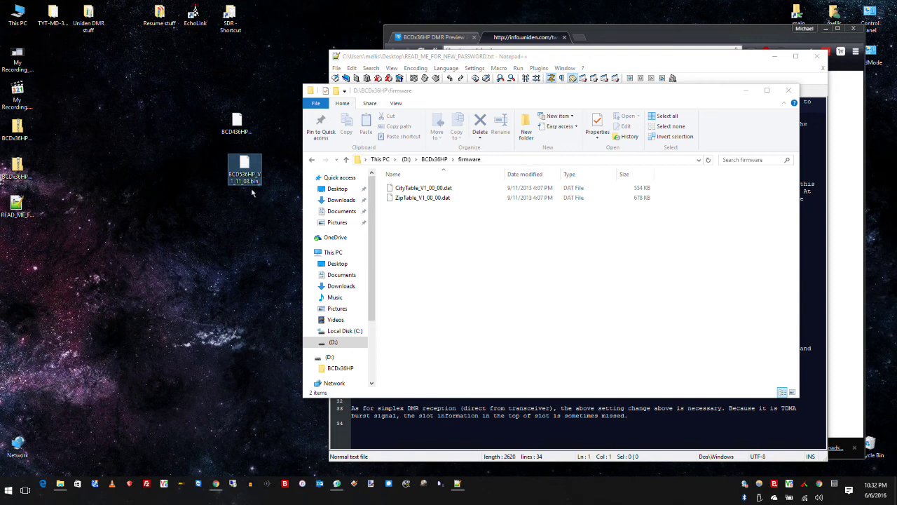
drag(241, 124, 244, 125)
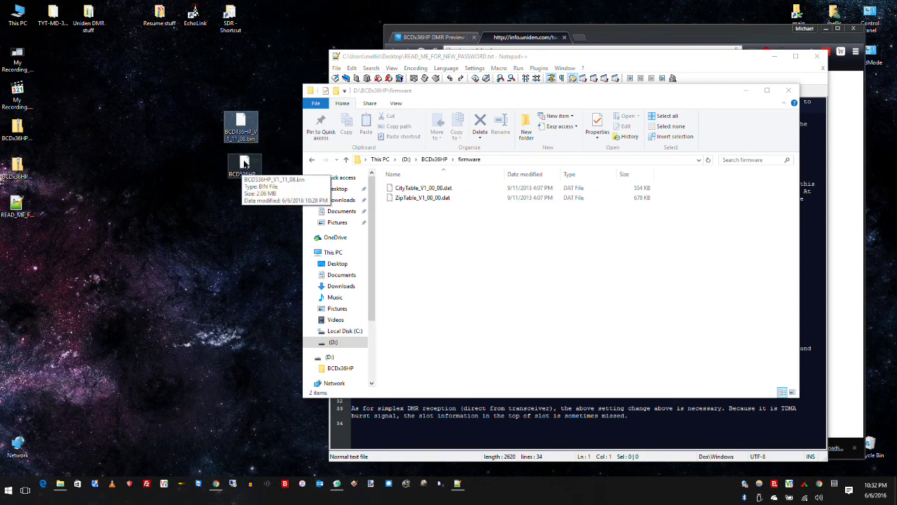
click(269, 94)
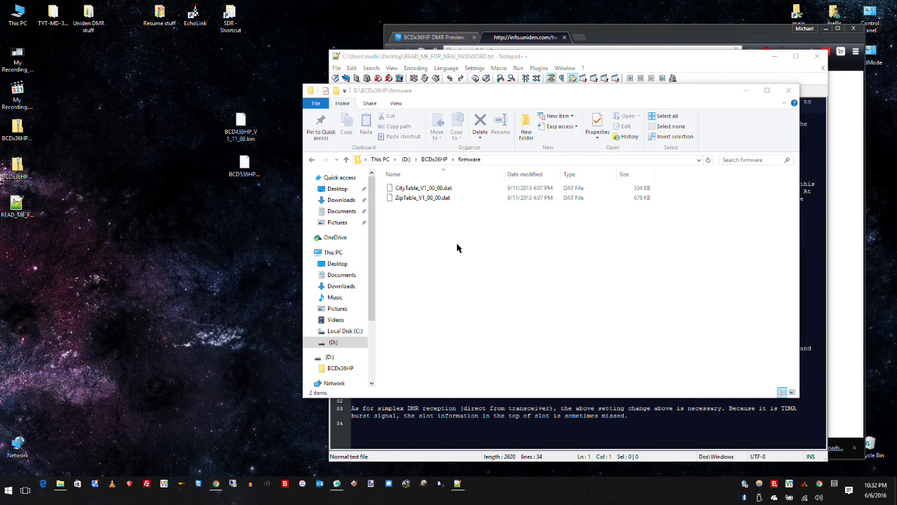
Step: Copy BCD436HP_V1_11_08.bin from the desktop into the scanner's firmware folder and clear the selection
click(242, 131)
drag(249, 132, 479, 245)
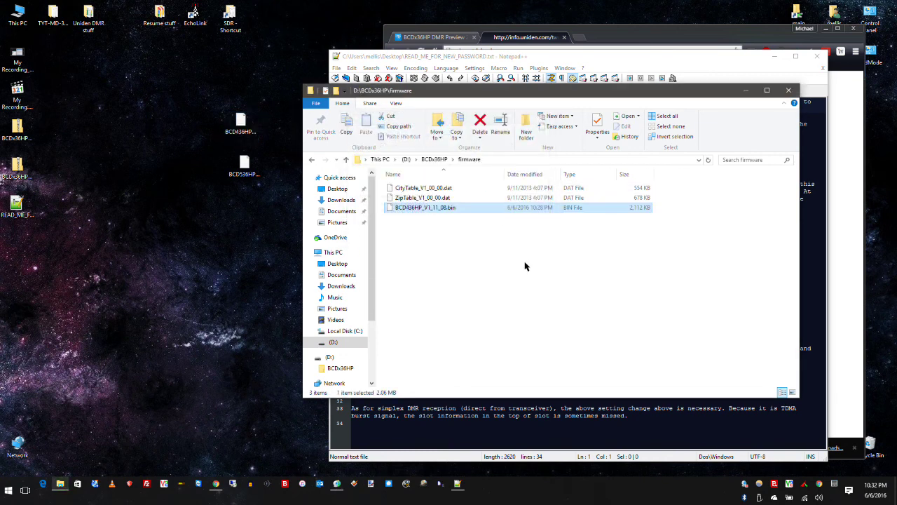
click(453, 231)
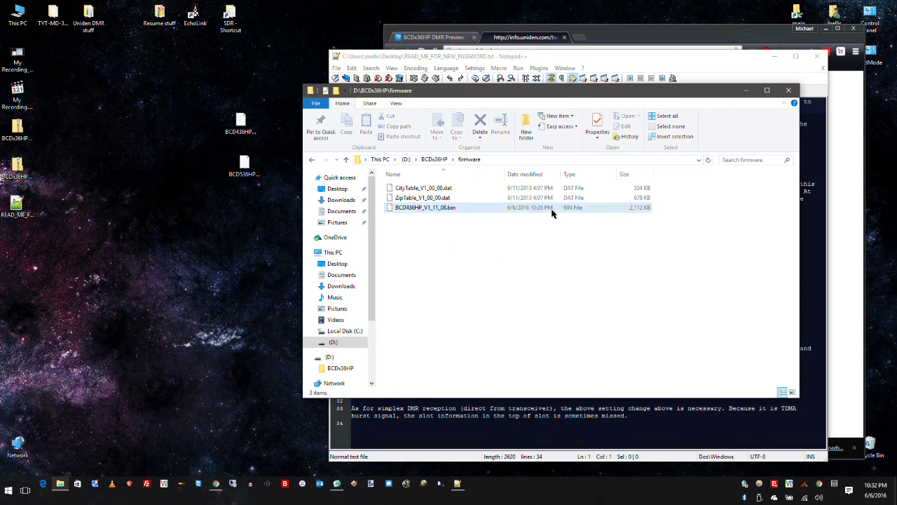
click(452, 233)
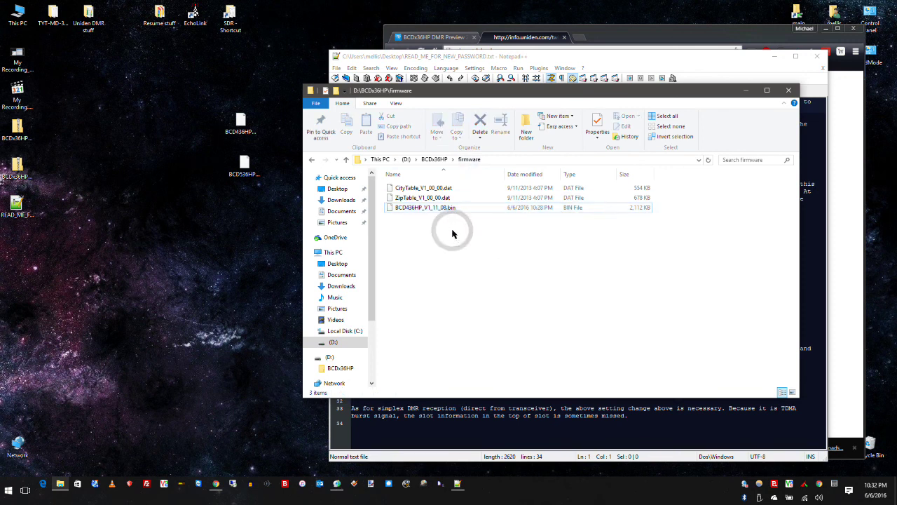